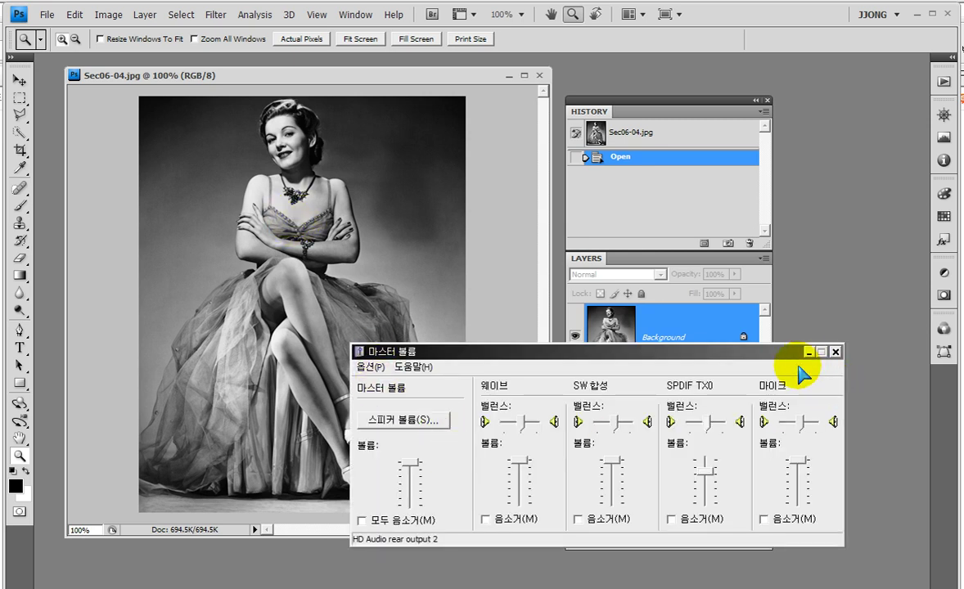
Minimize the Master Volume mixer so the Sec06-04.jpg portrait is visible at 100%.
left_click(808, 352)
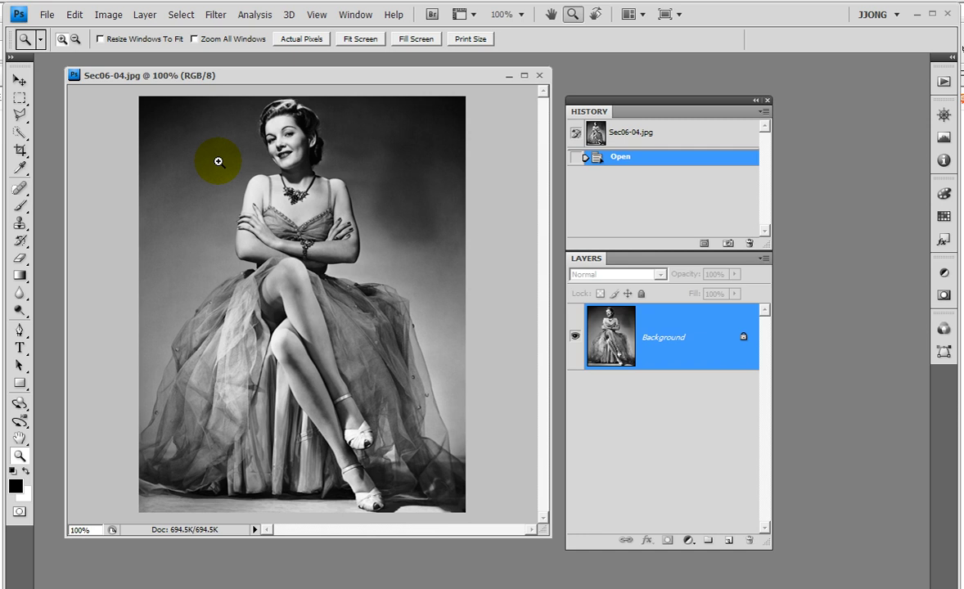
mouse_move(236, 140)
left_mouse_down()
mouse_move(252, 204)
mouse_move(247, 312)
left_mouse_up()
left_click_drag(151, 273, 259, 284)
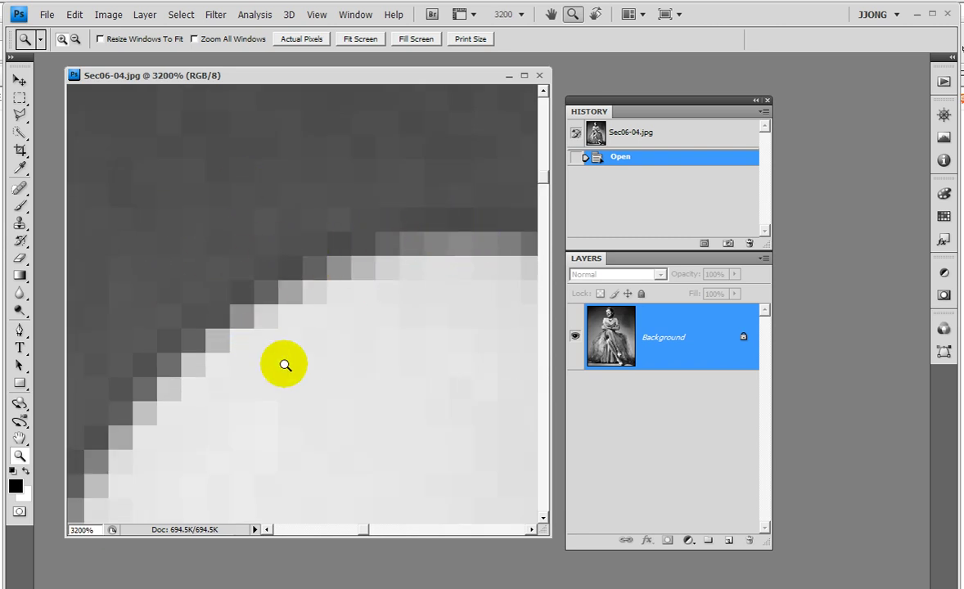
double_click(19, 456)
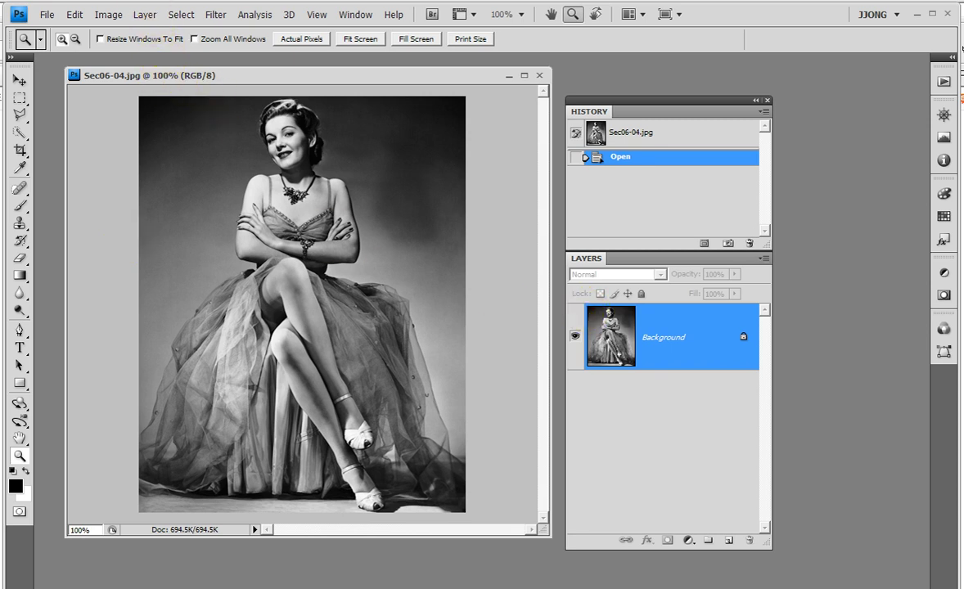
Add a Threshold adjustment layer at level 128 from the Layers panel.
left_click(689, 542)
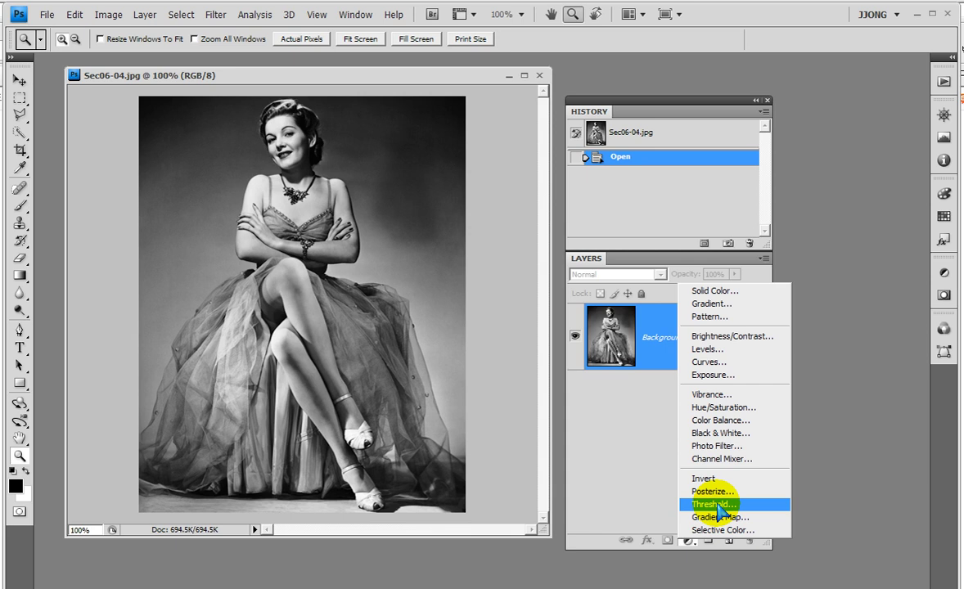
left_click(718, 505)
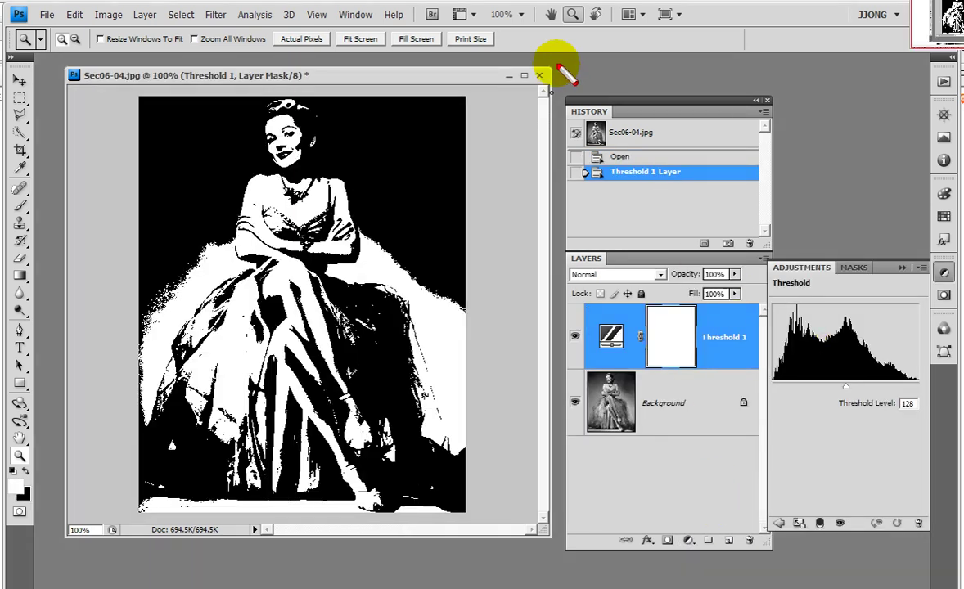
Lower the Threshold 1 level from 128 to 113 so more of the tulle dress turns white.
mouse_move(556, 312)
left_mouse_down()
mouse_move(669, 375)
mouse_move(540, 290)
left_mouse_up()
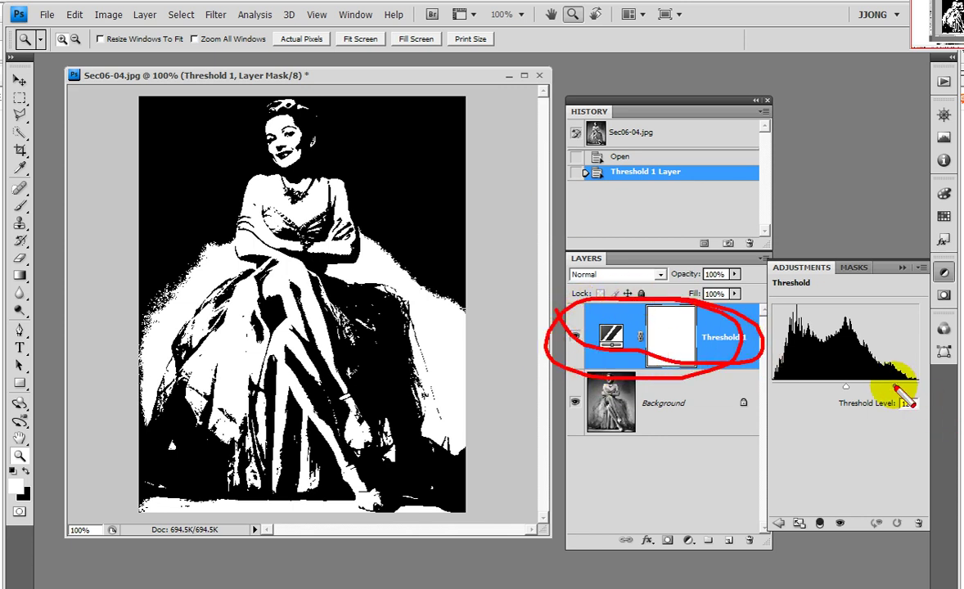
left_click_drag(868, 391, 828, 391)
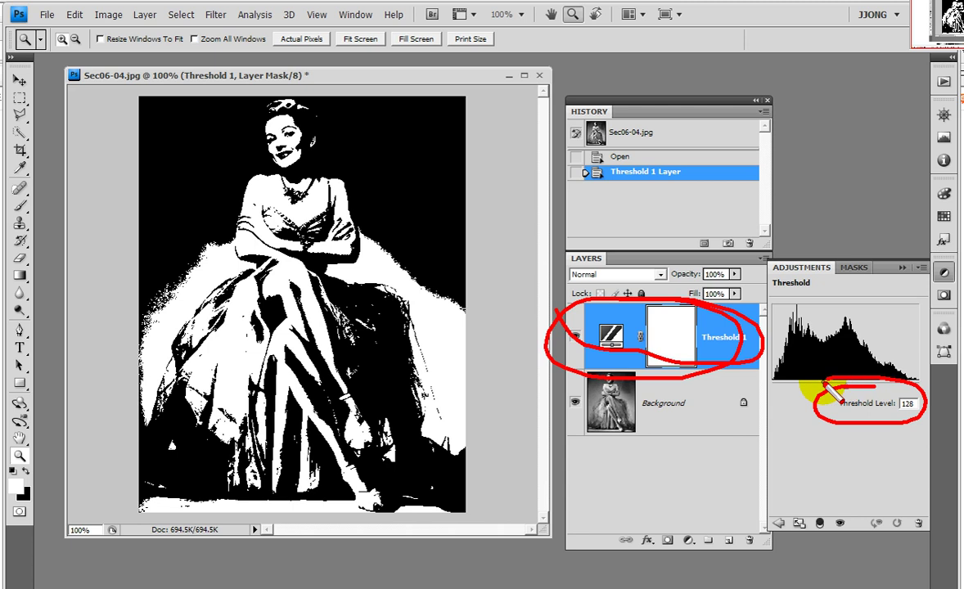
left_click_drag(825, 384, 843, 396)
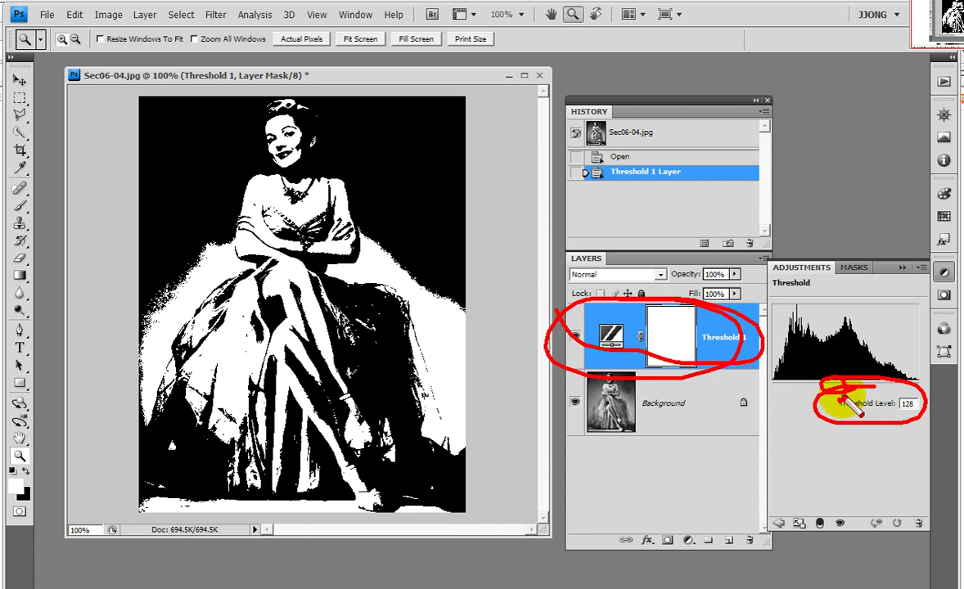
key("Escape")
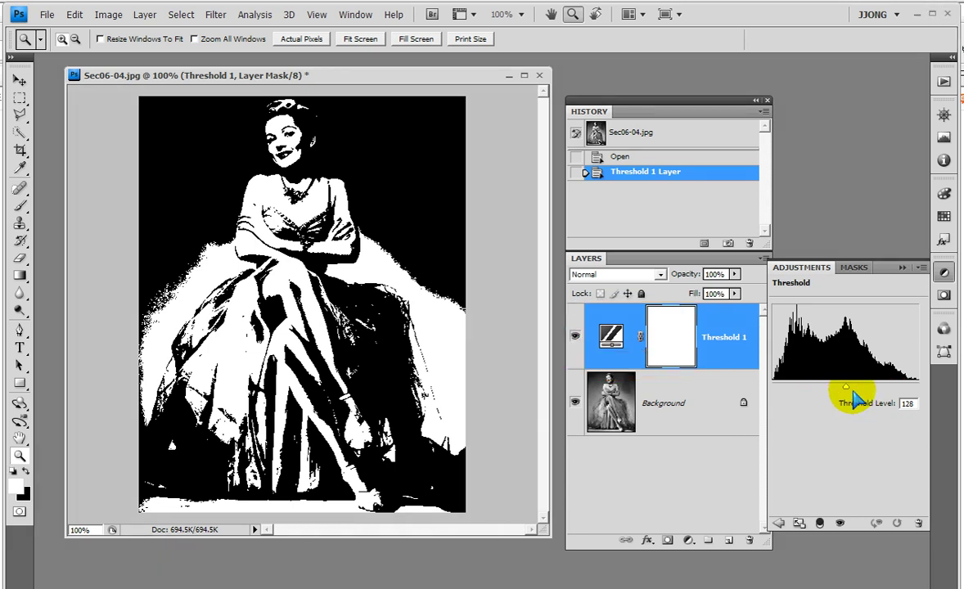
mouse_move(847, 396)
left_mouse_down()
mouse_move(798, 389)
mouse_move(901, 393)
mouse_move(796, 390)
mouse_move(908, 393)
mouse_move(919, 384)
mouse_move(763, 387)
mouse_move(839, 391)
left_mouse_up()
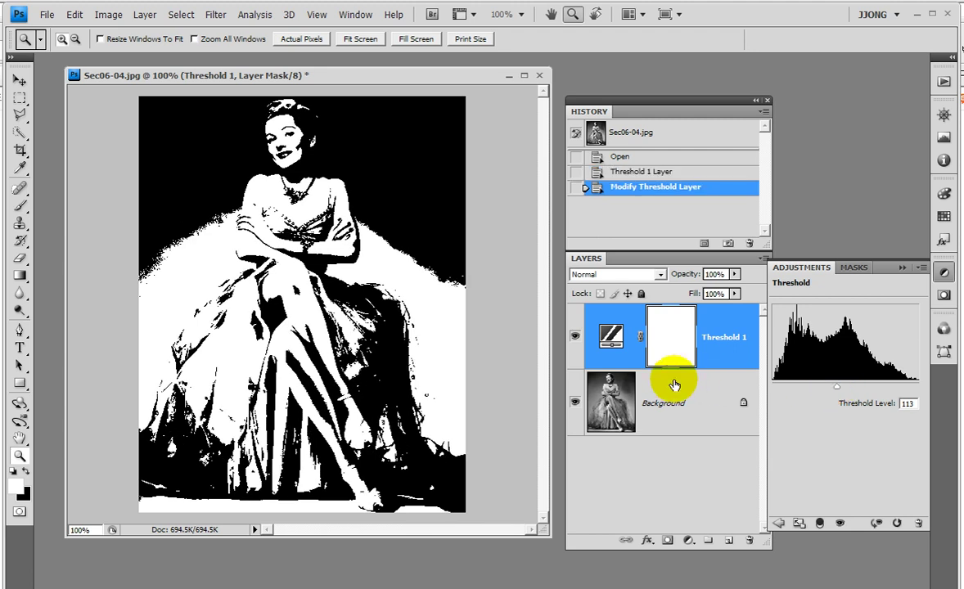
Collapse the Adjustments panel and toggle the Background layer's visibility off and back on.
left_click(902, 267)
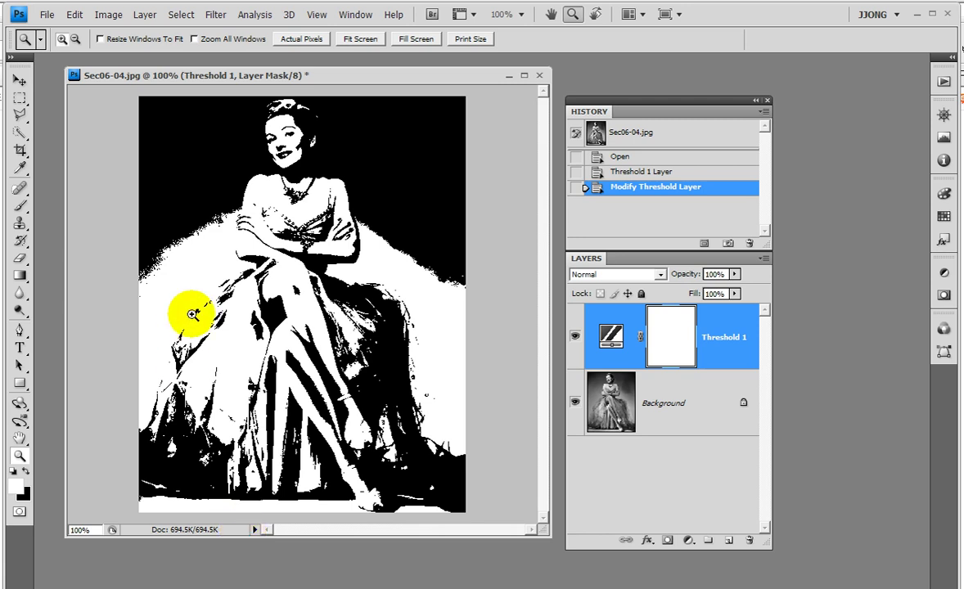
left_click(575, 404)
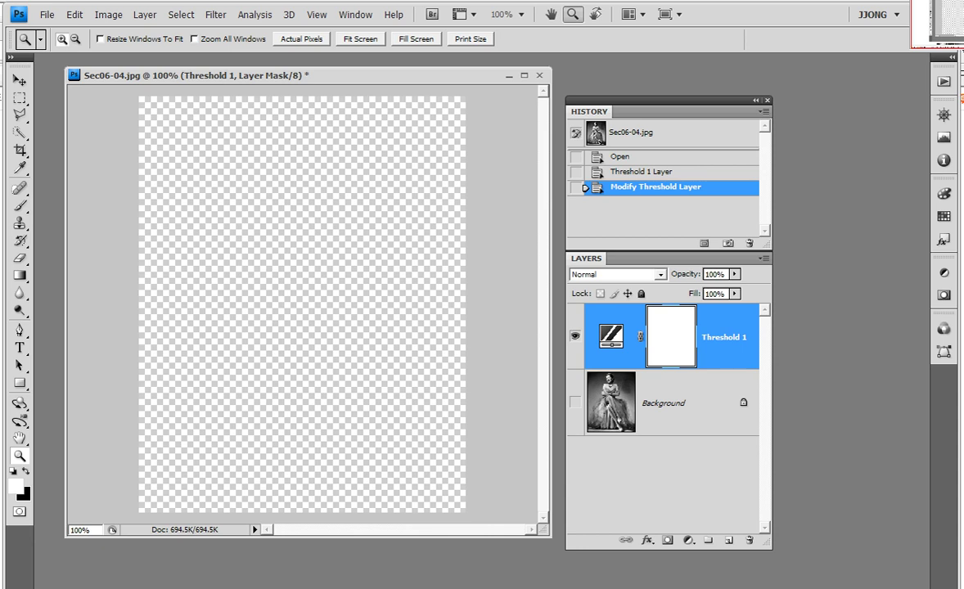
left_click_drag(559, 388, 594, 430)
left_click_drag(556, 314, 769, 363)
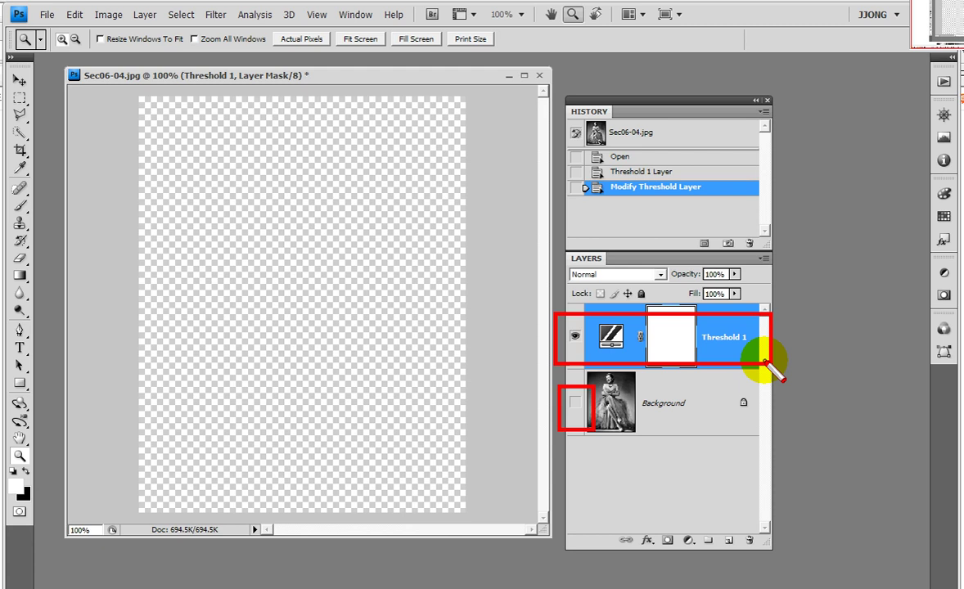
left_click(574, 402)
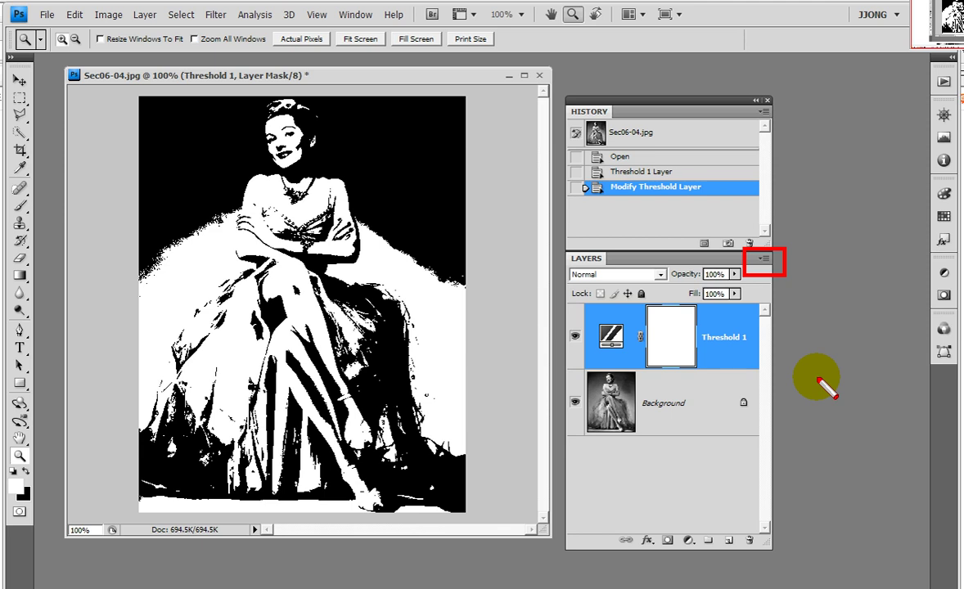
left_click(763, 259)
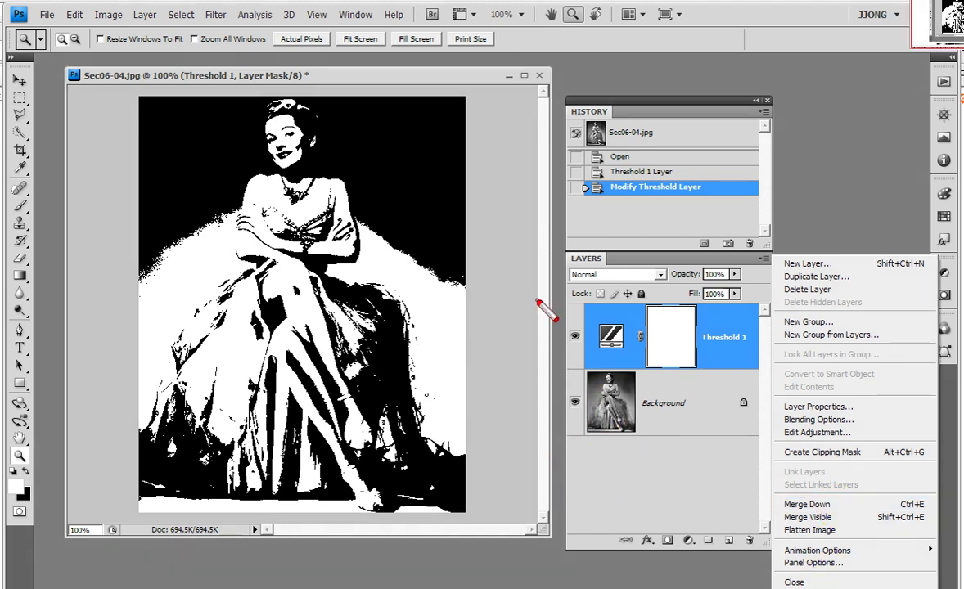
left_click_drag(567, 301, 752, 432)
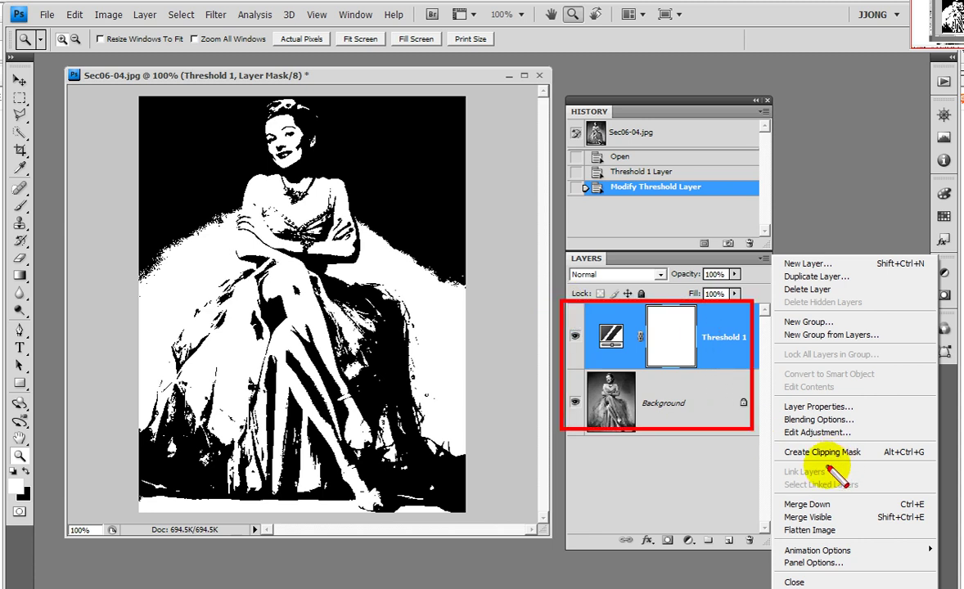
left_click_drag(775, 491, 839, 511)
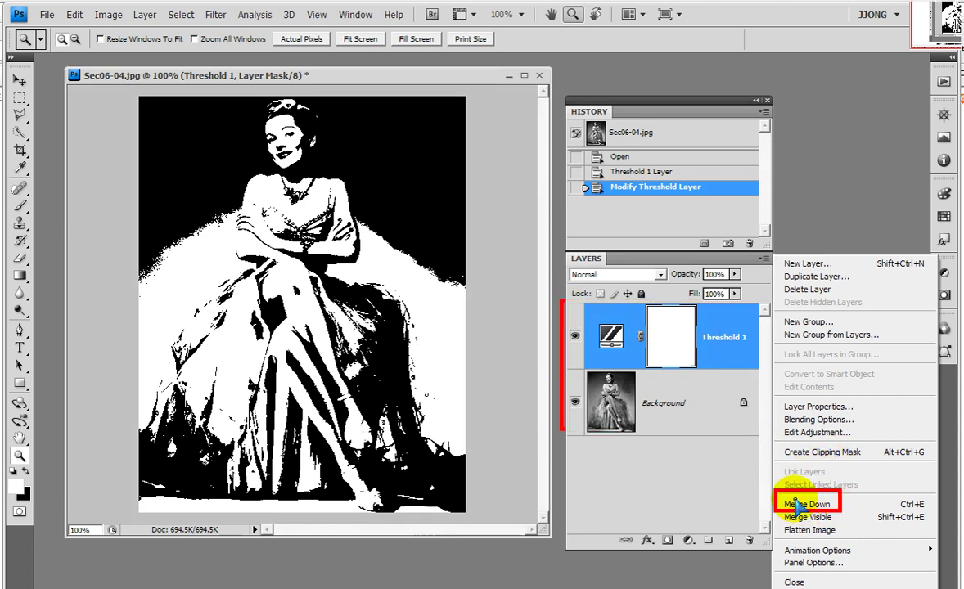
left_click(732, 469)
left_click(764, 259)
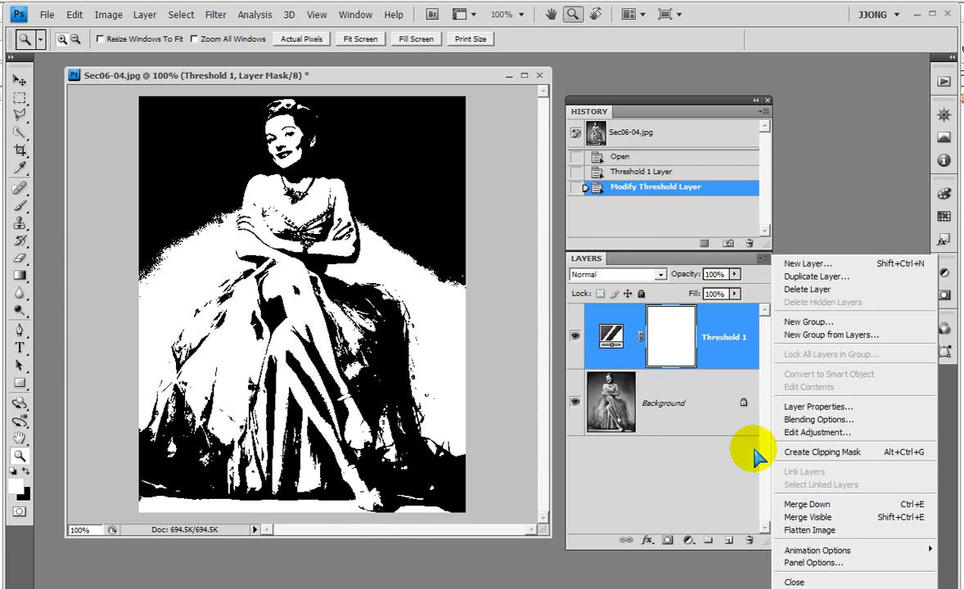
left_click(576, 405)
left_click(576, 405)
left_click(576, 405)
left_click(576, 404)
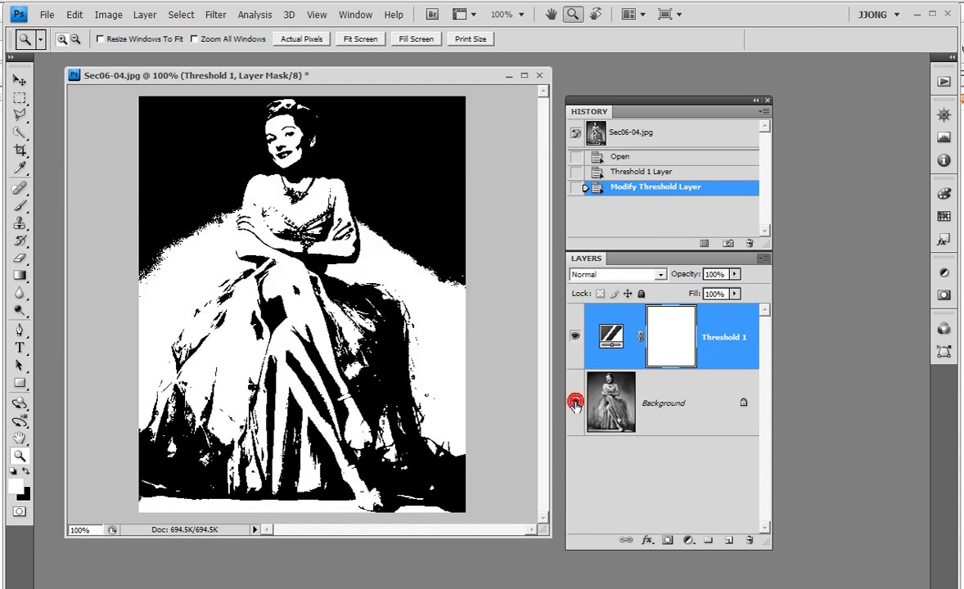
left_click(576, 405)
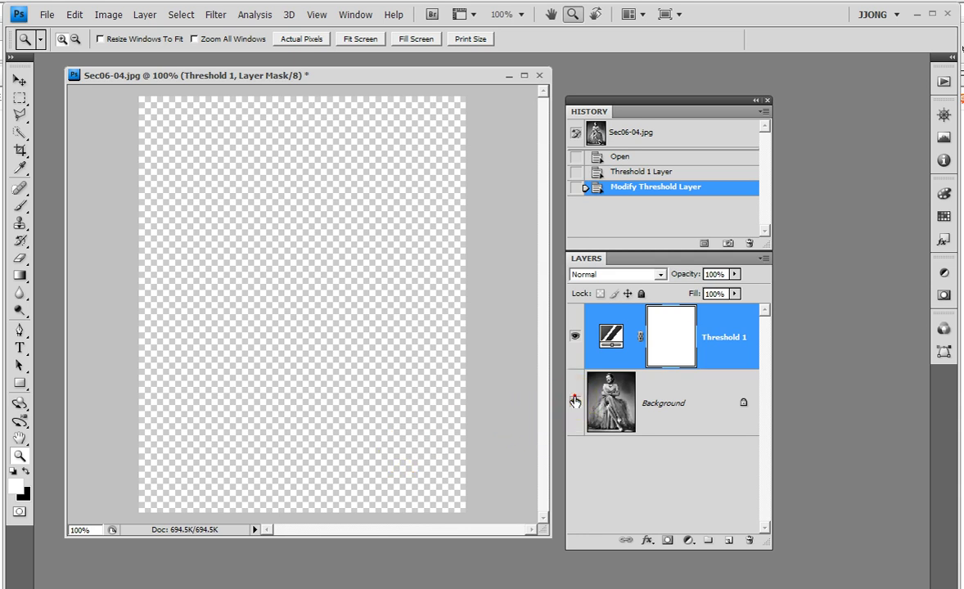
left_click(576, 404)
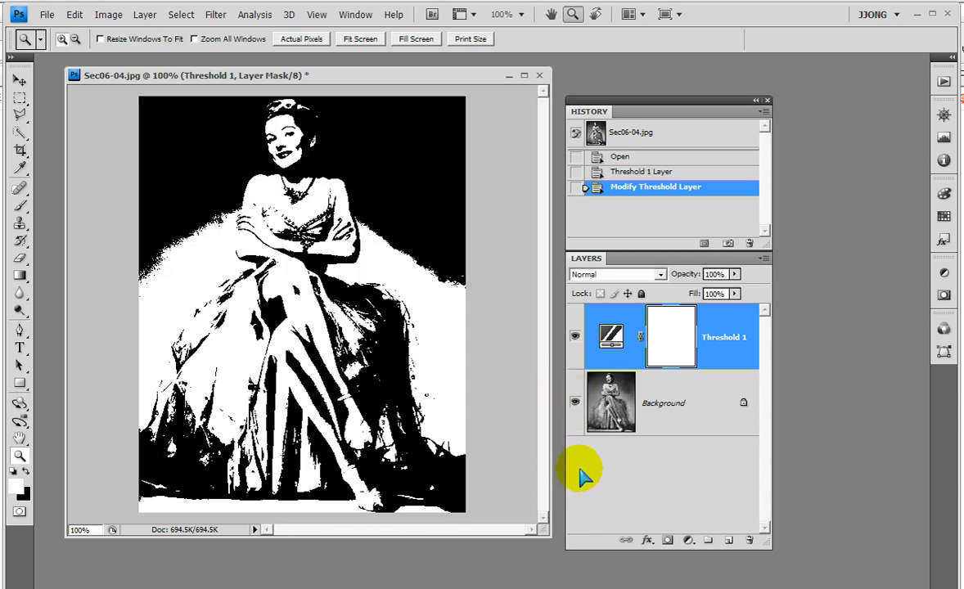
left_click(577, 456)
left_click(580, 483)
left_click(578, 505)
left_click(579, 526)
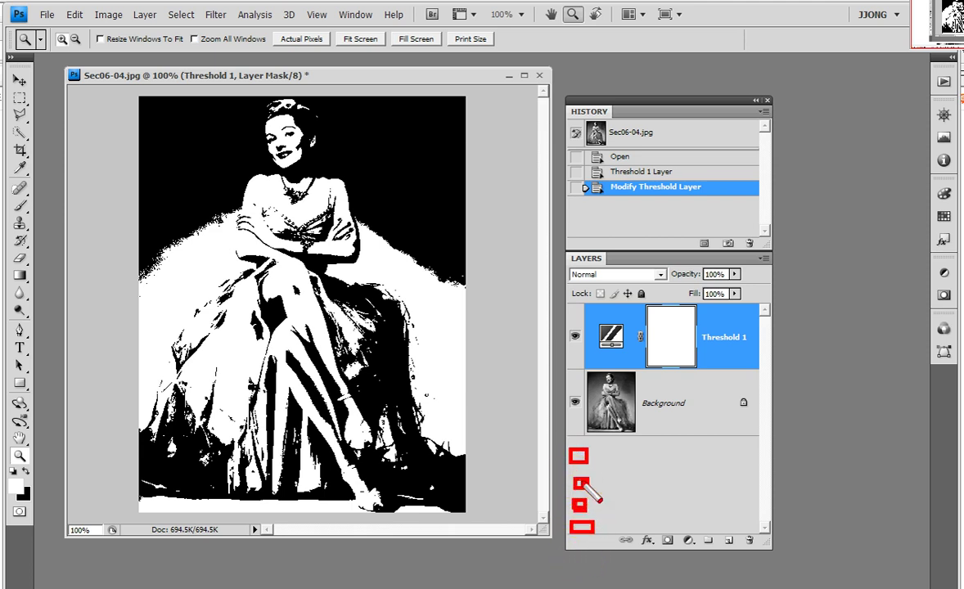
Show the Layers panel flyout menu with its merge and flatten options.
left_click(765, 258)
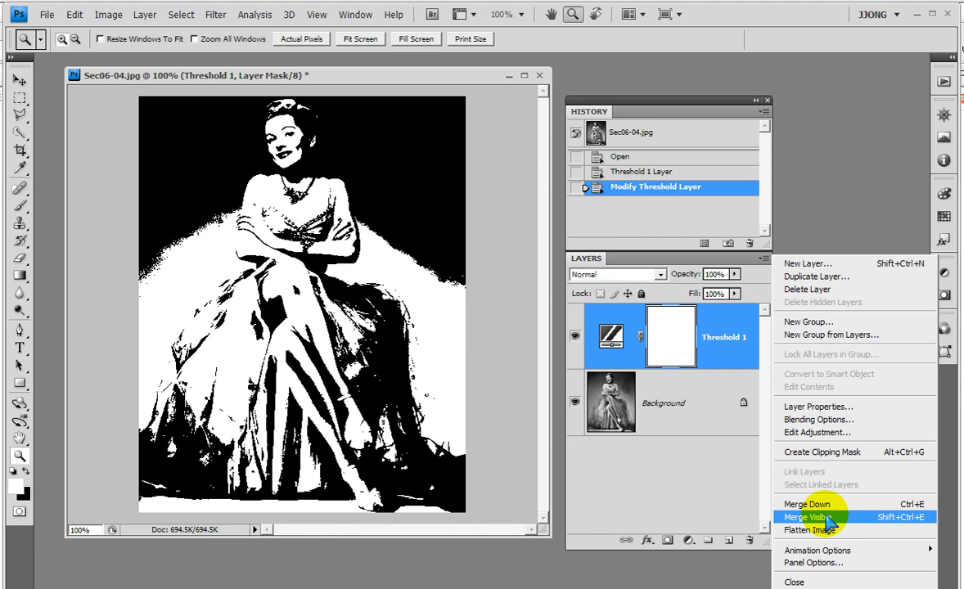
left_click(810, 530)
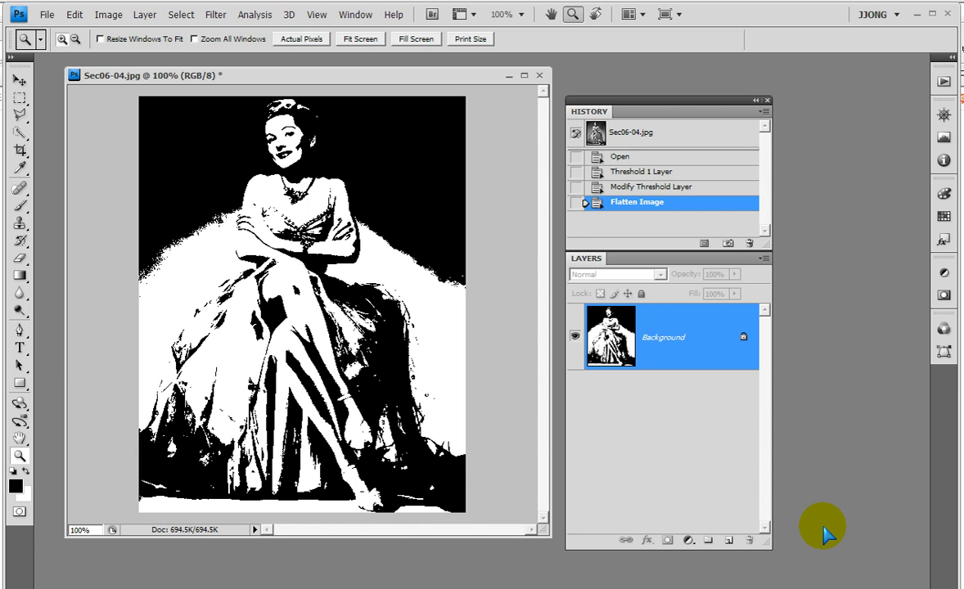
left_click(648, 172)
left_click(657, 202)
left_click(656, 189)
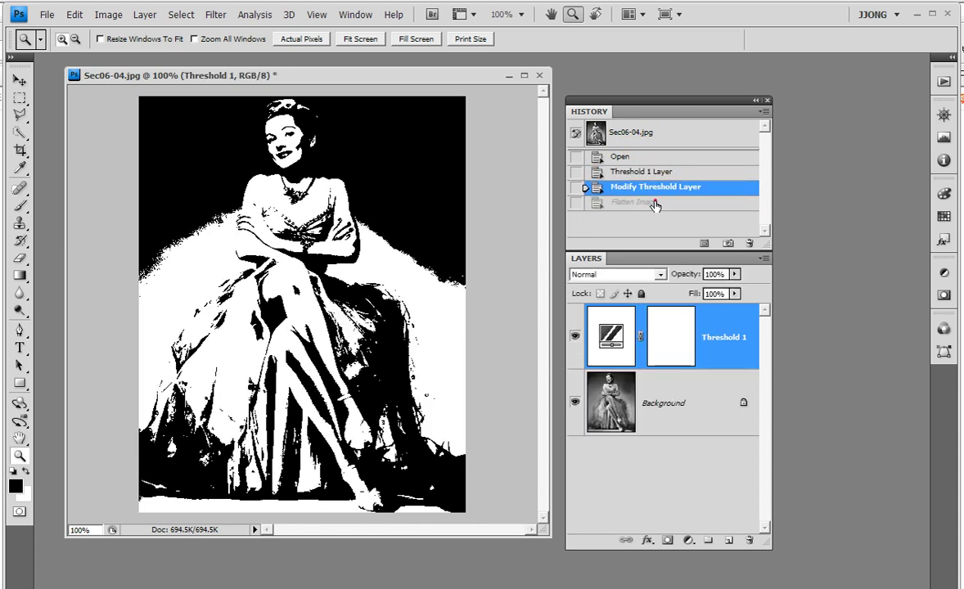
left_click(658, 188)
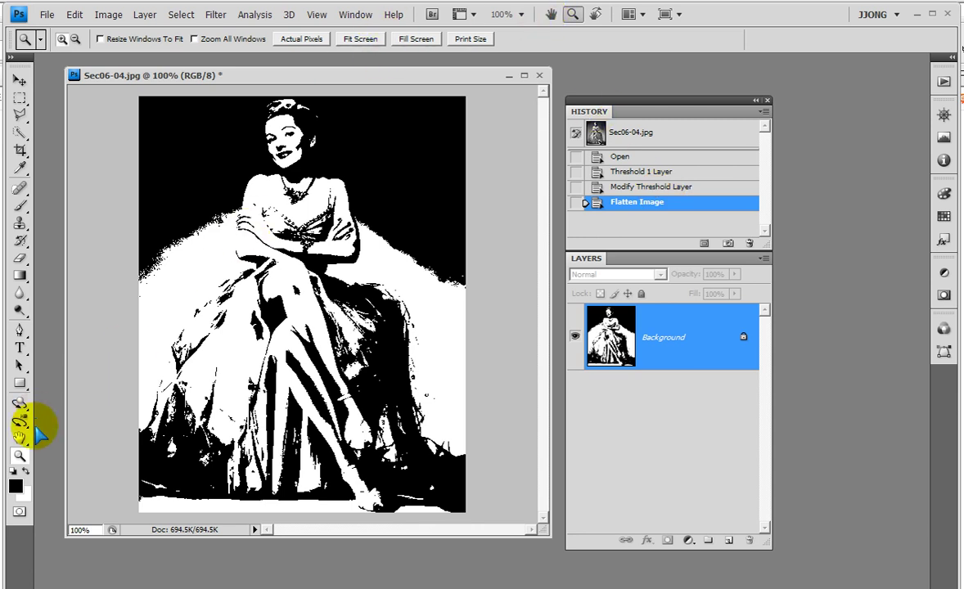
left_click(173, 225)
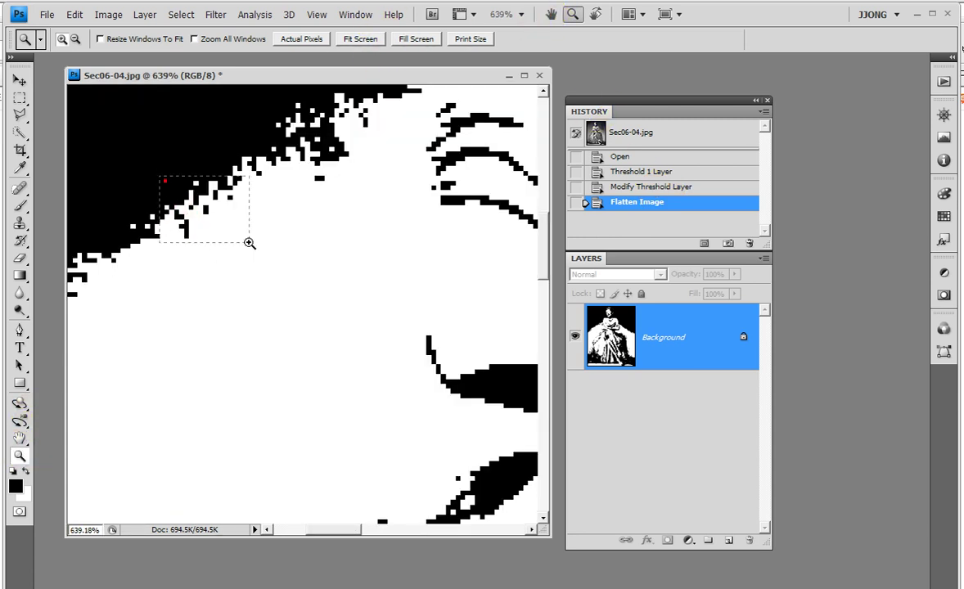
left_click_drag(165, 181, 274, 263)
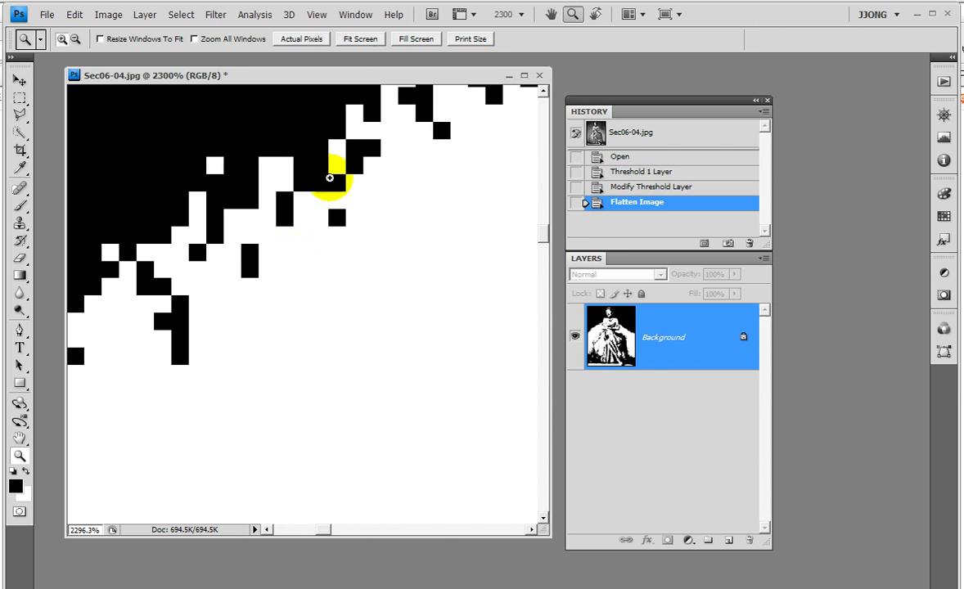
left_click(275, 161)
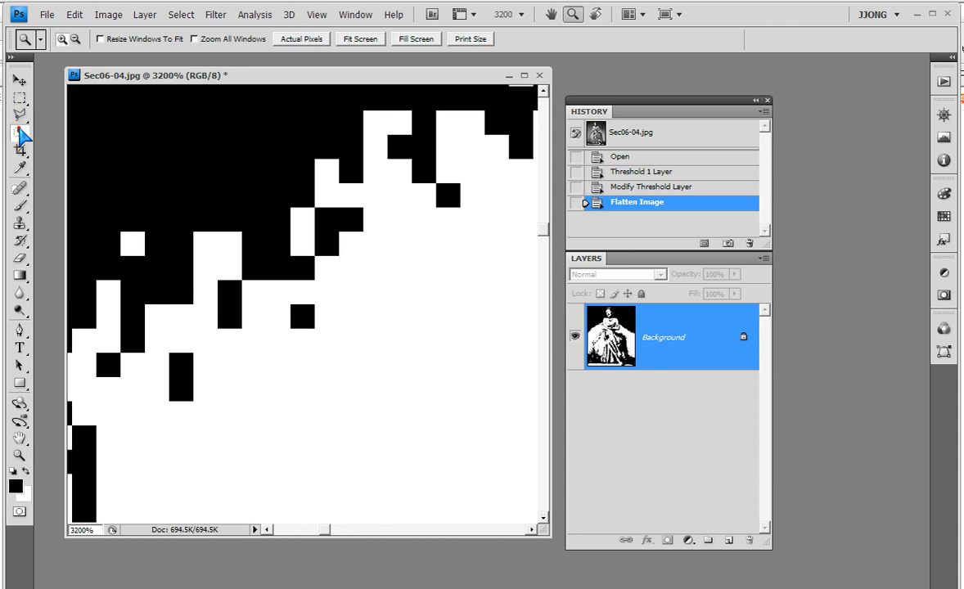
left_click(19, 133)
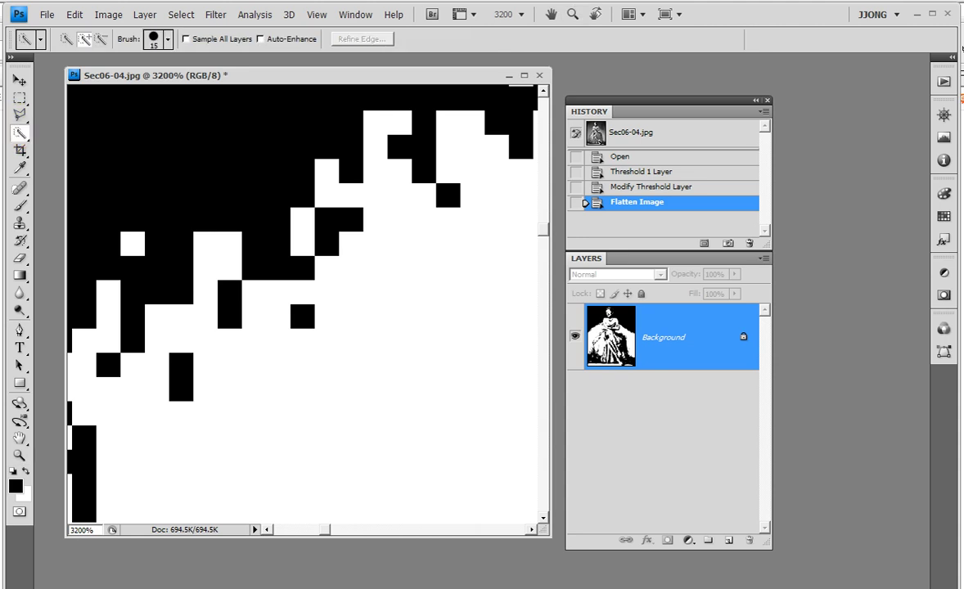
double_click(19, 455)
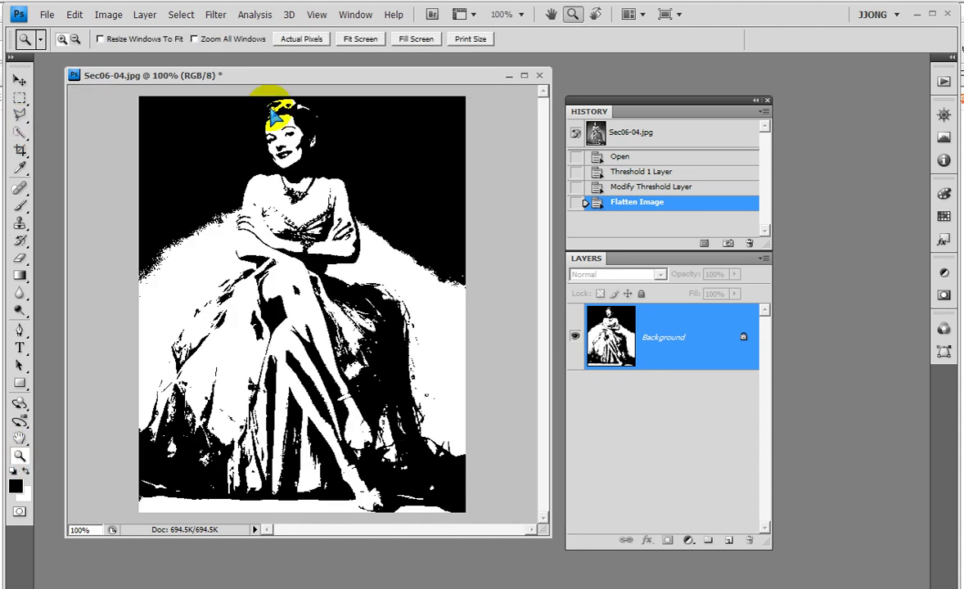
left_click_drag(262, 201, 318, 250)
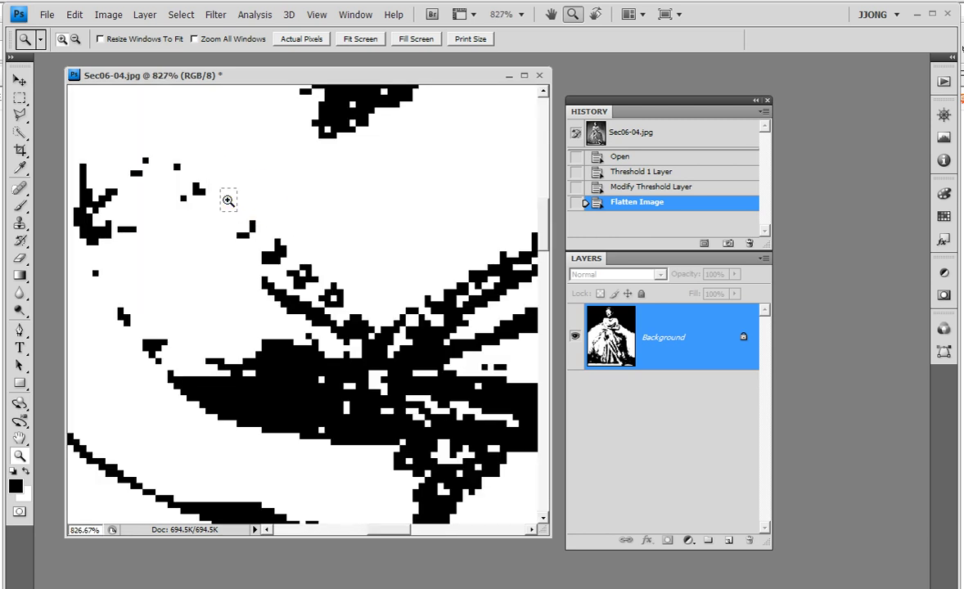
left_click_drag(224, 194, 301, 276)
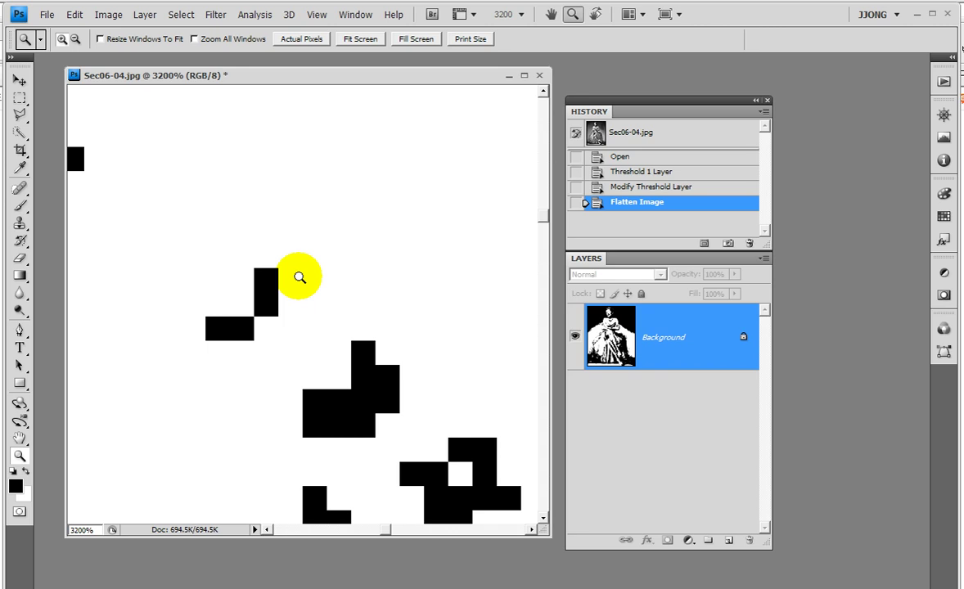
left_click(638, 101)
left_click_drag(679, 110, 673, 99)
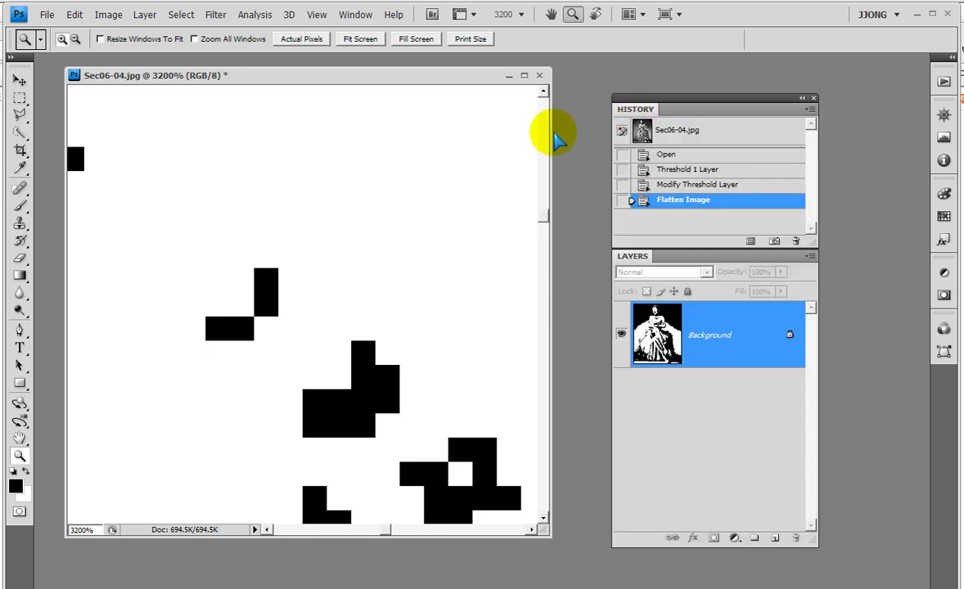
double_click(21, 456)
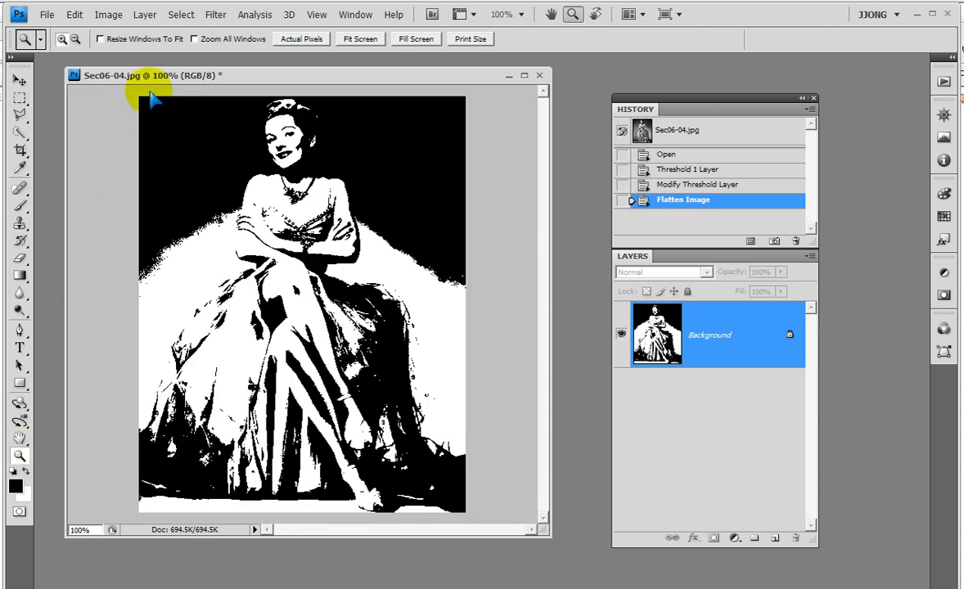
left_click_drag(175, 216, 216, 232)
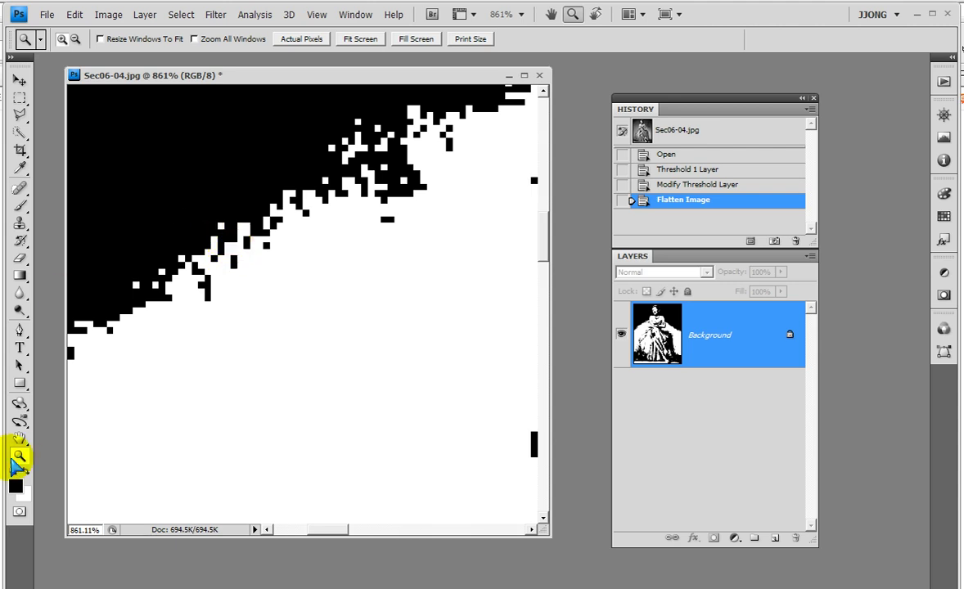
double_click(19, 455)
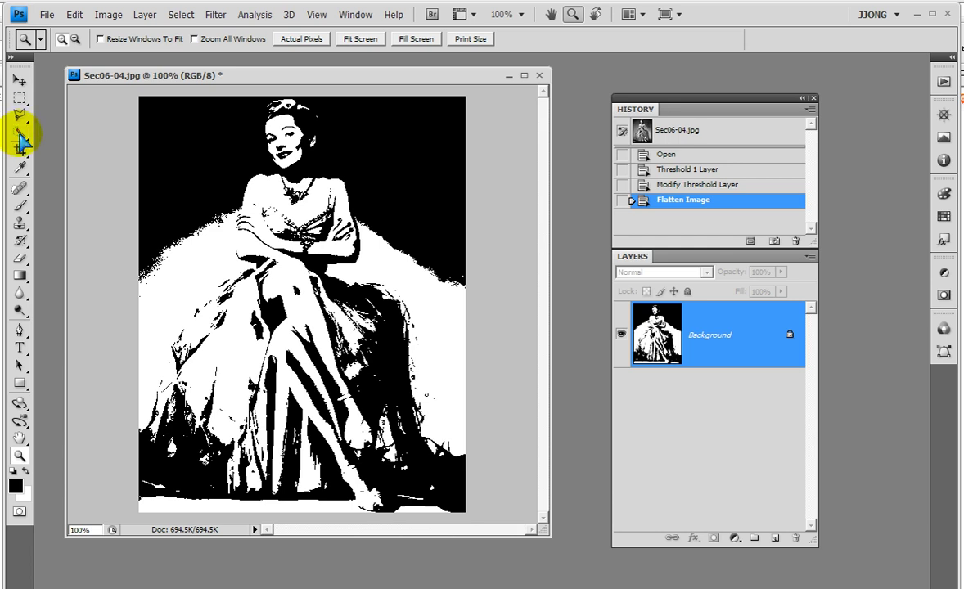
Switch to the Magic Wand tool from the Quick Selection flyout, keeping Tolerance 32.
left_click(21, 134)
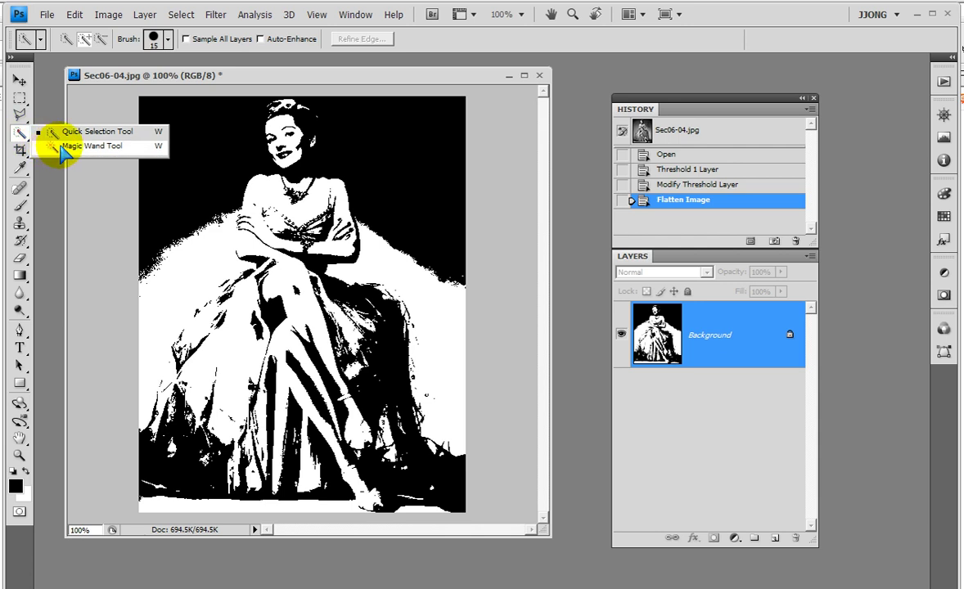
left_click(66, 146)
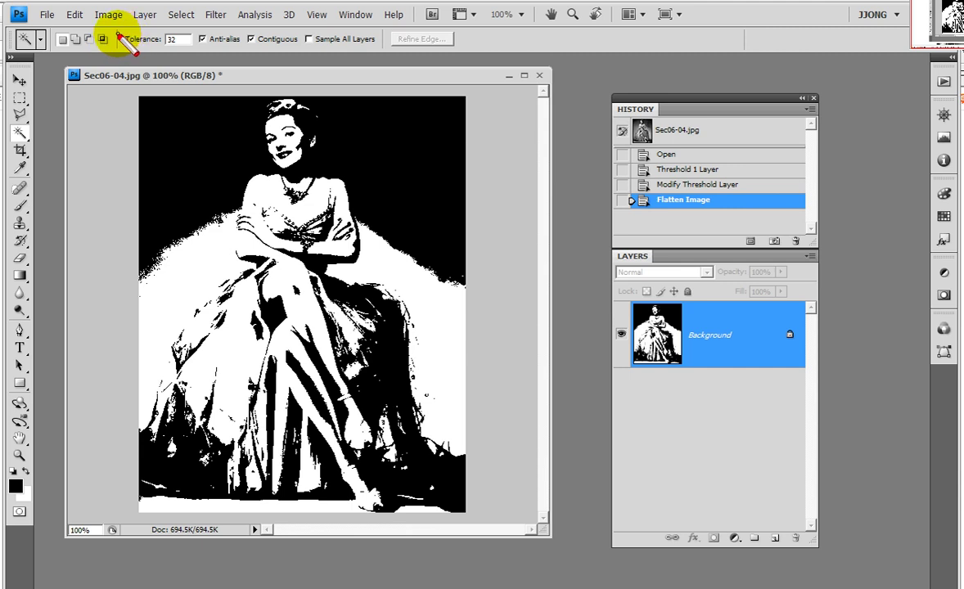
left_click_drag(114, 32, 191, 58)
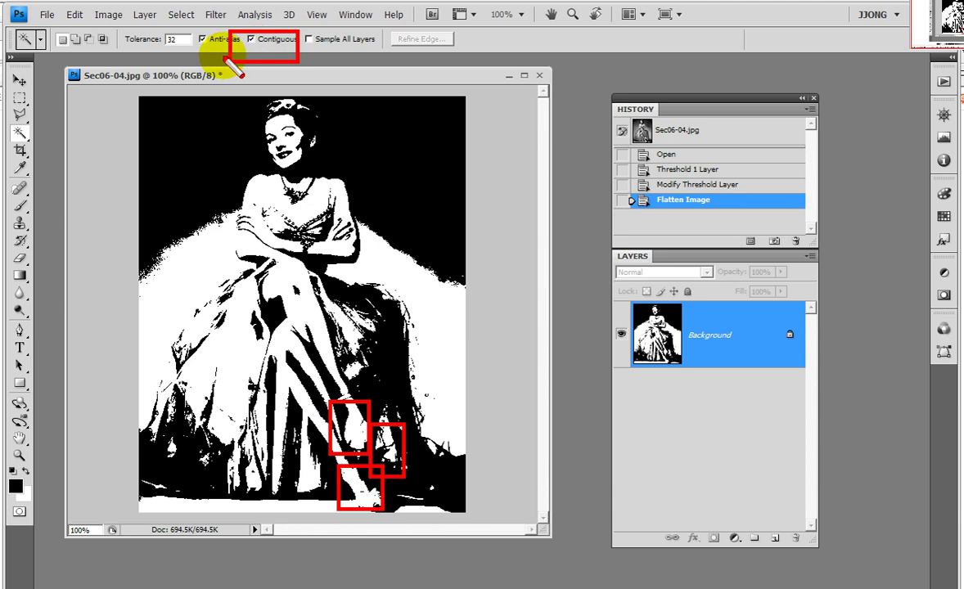
Select every white area with a non-contiguous Magic Wand and fill it with yellow ffe400.
left_click(251, 38)
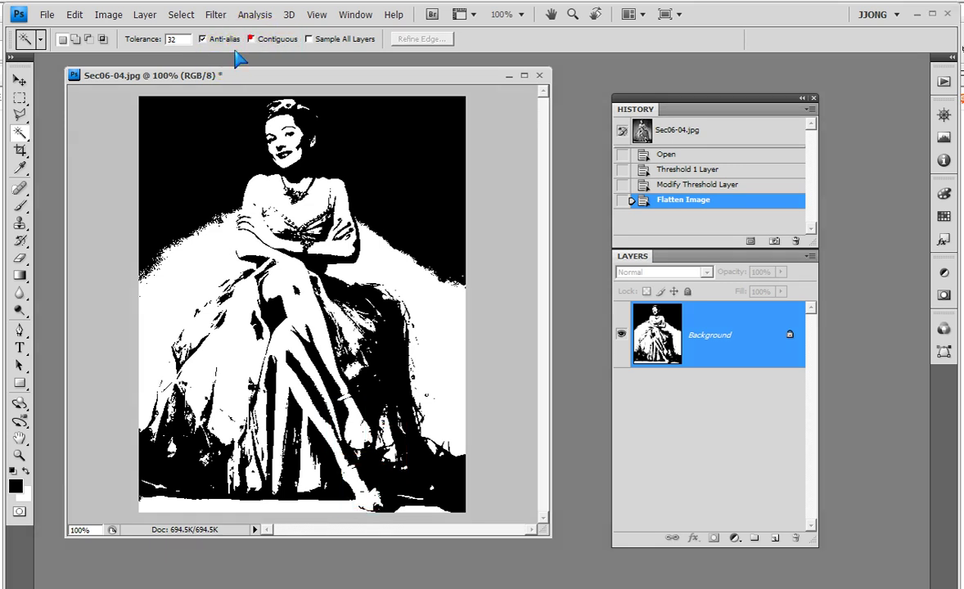
left_click(174, 275)
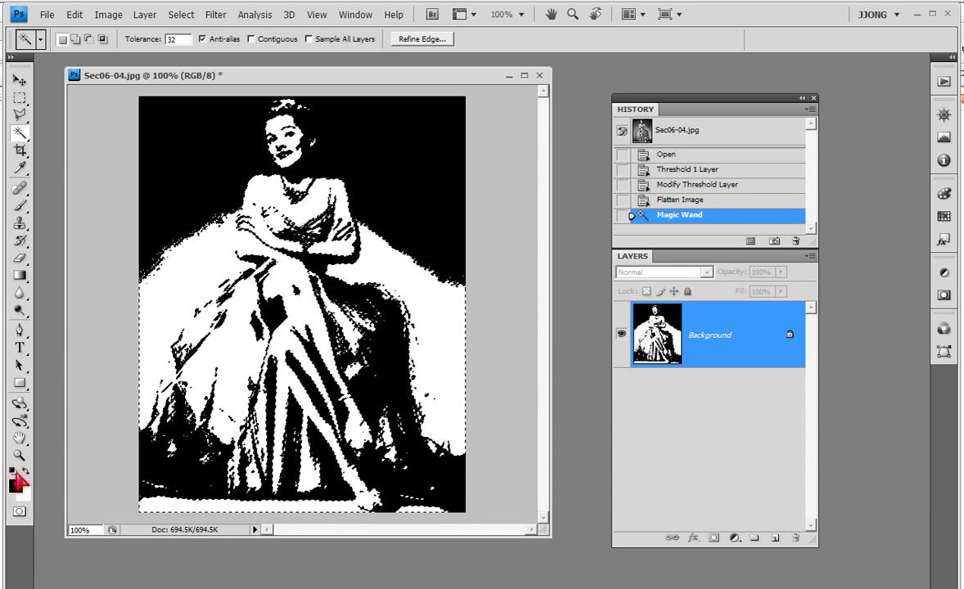
left_click(15, 486)
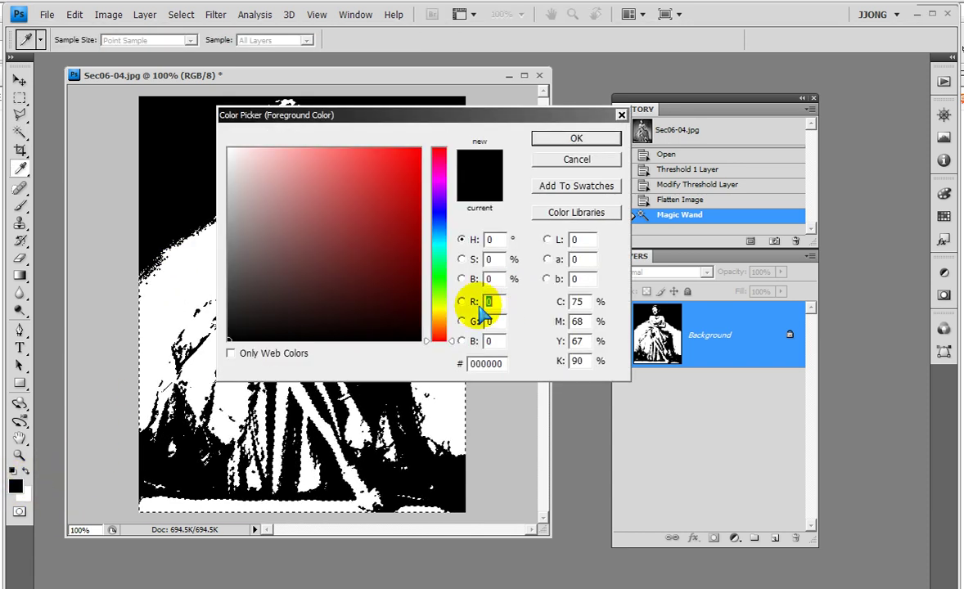
left_click(441, 304)
left_click(420, 149)
left_click(441, 312)
key("Return")
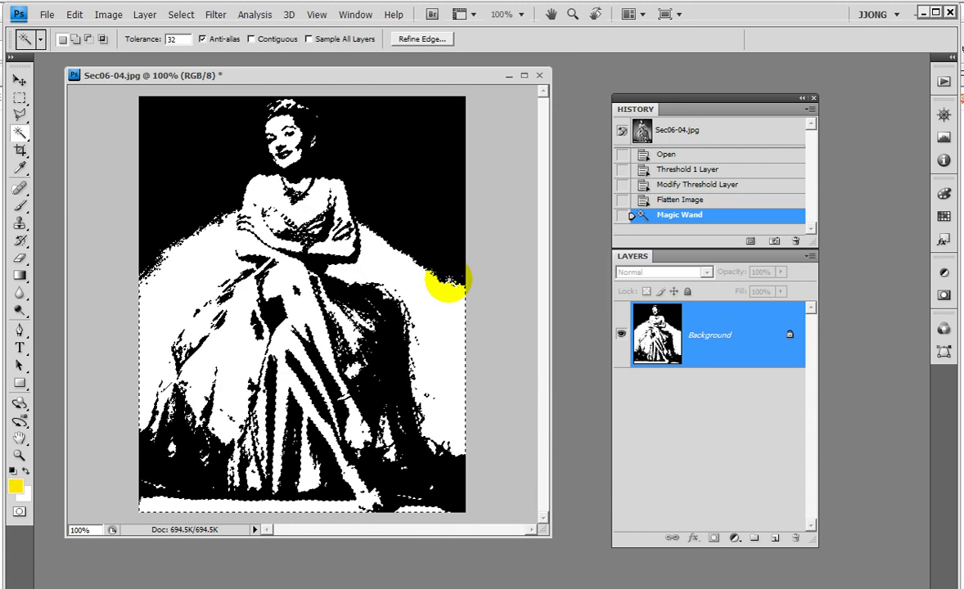
key("alt+BackSpace")
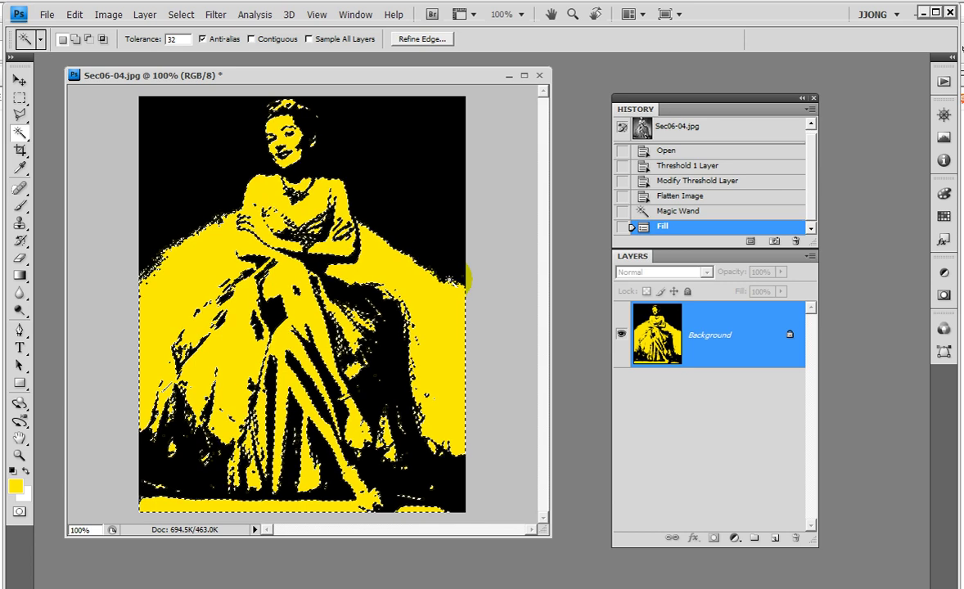
Open the Select menu over the yellow-and-black image.
left_click(180, 14)
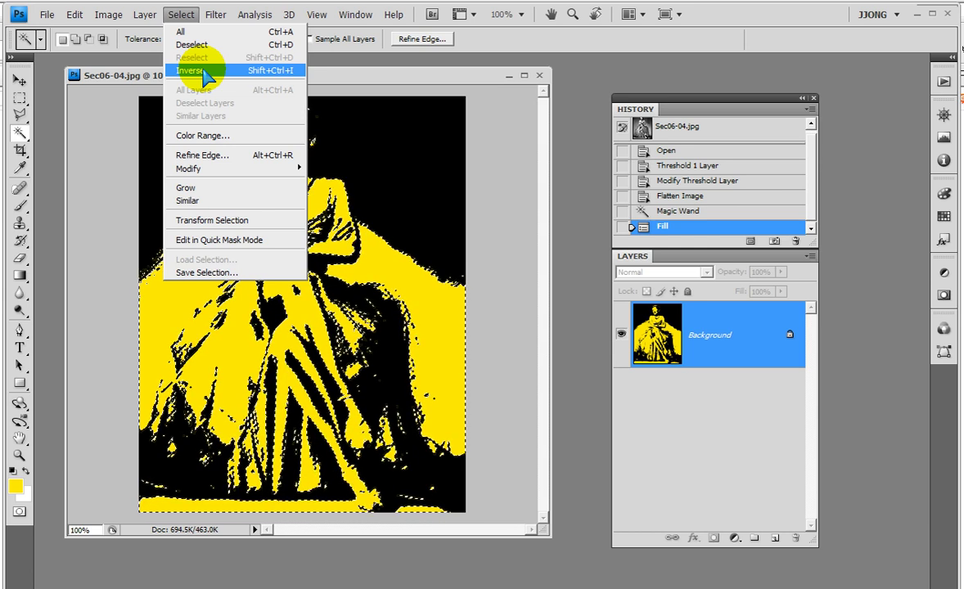
Invert the selection and fill the former black areas with purple 570094.
left_click(202, 71)
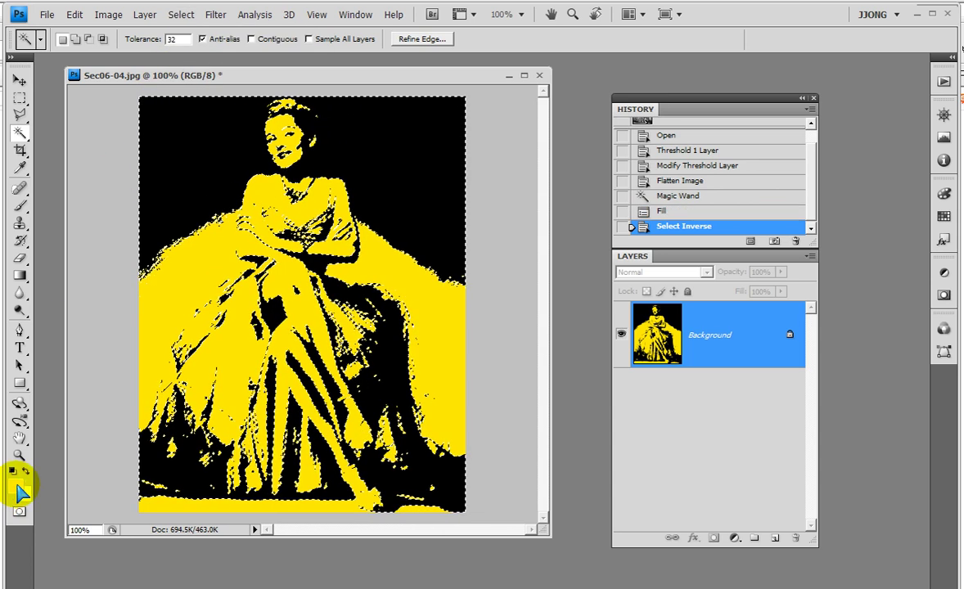
left_click(16, 488)
left_click_drag(439, 197, 404, 222)
left_click(422, 213)
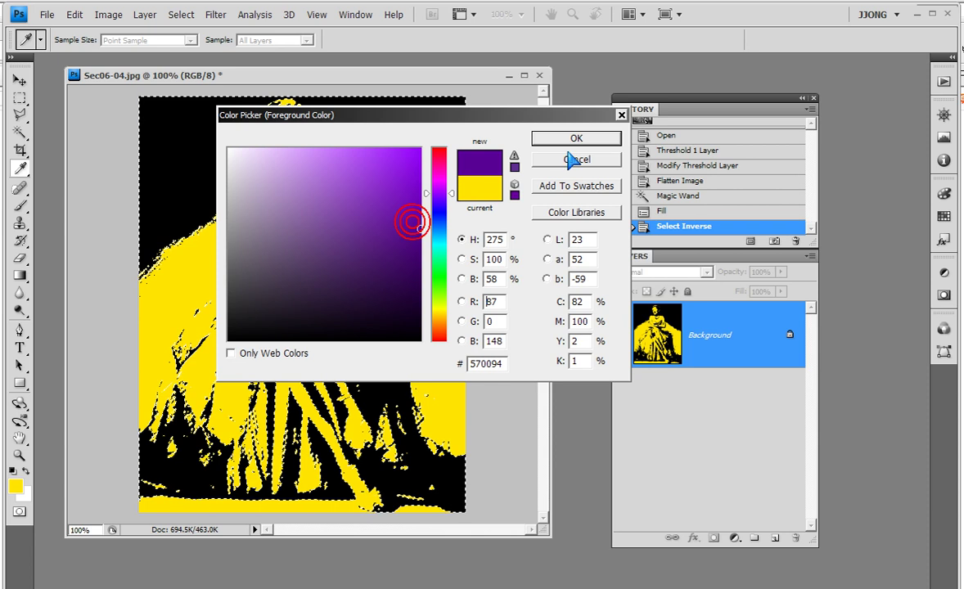
left_click(576, 137)
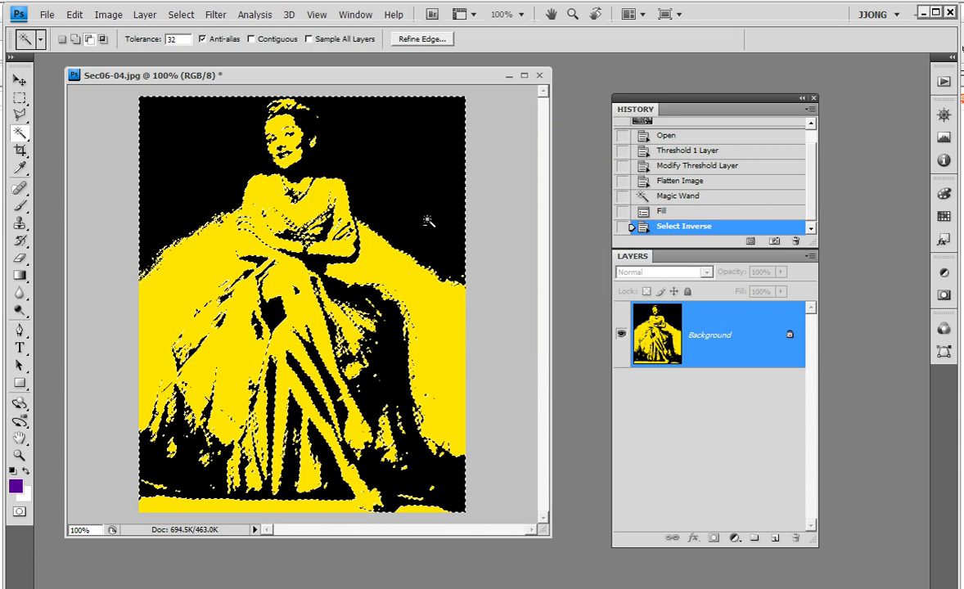
key("alt+BackSpace")
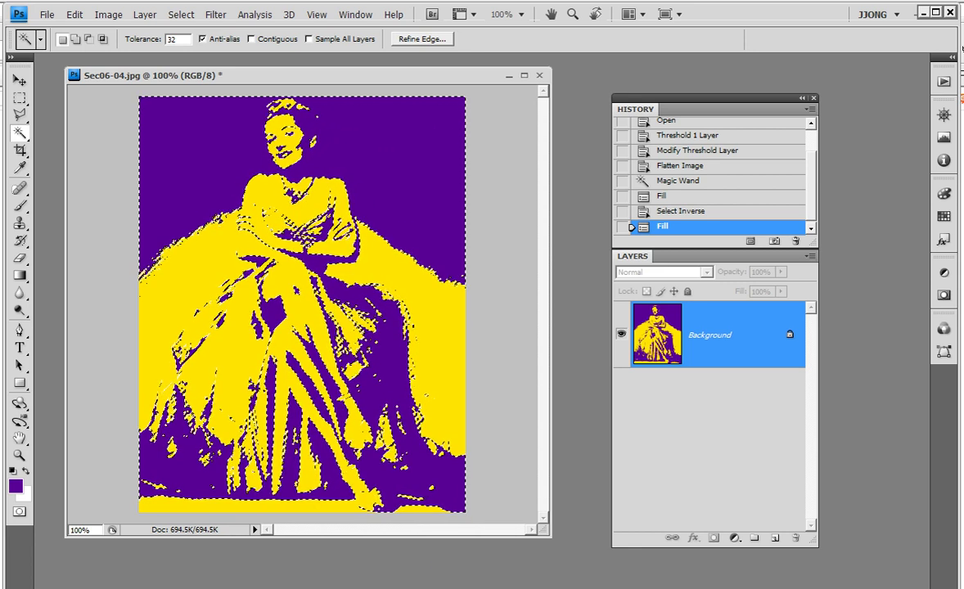
Clear the selection so nothing is left selected on the yellow-on-purple stencil.
key("ctrl+d")
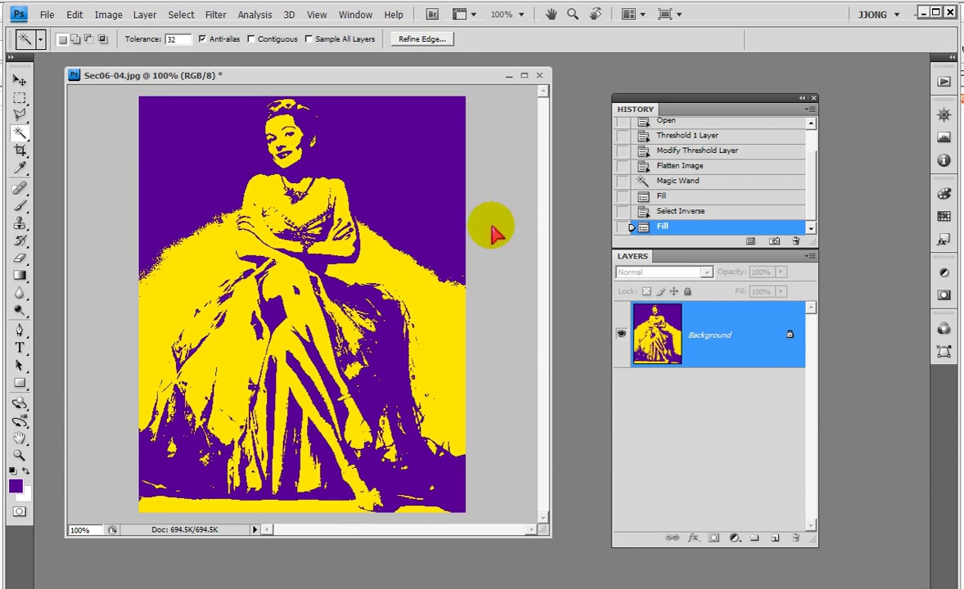
key("ctrl+h")
left_click(180, 16)
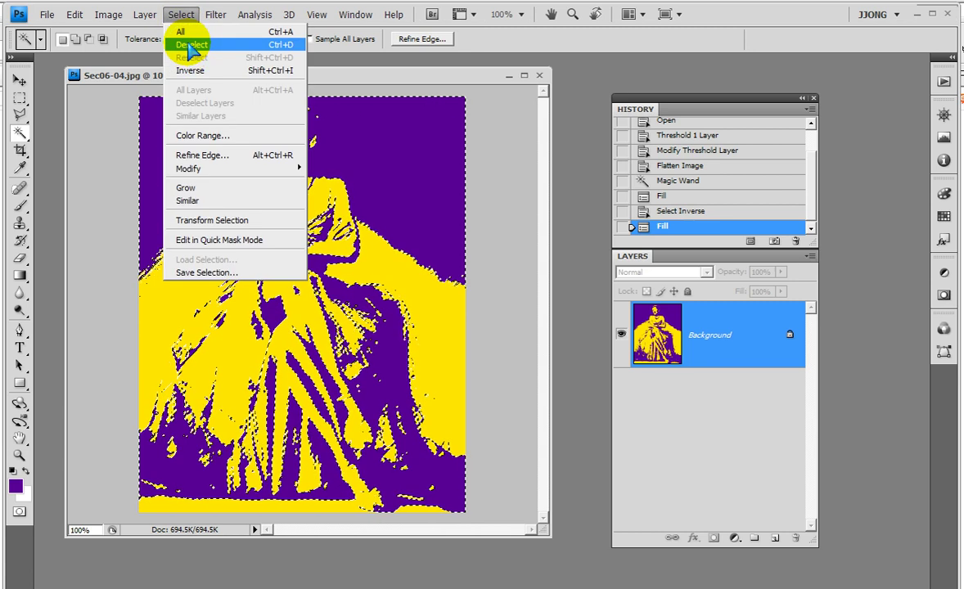
left_click(191, 45)
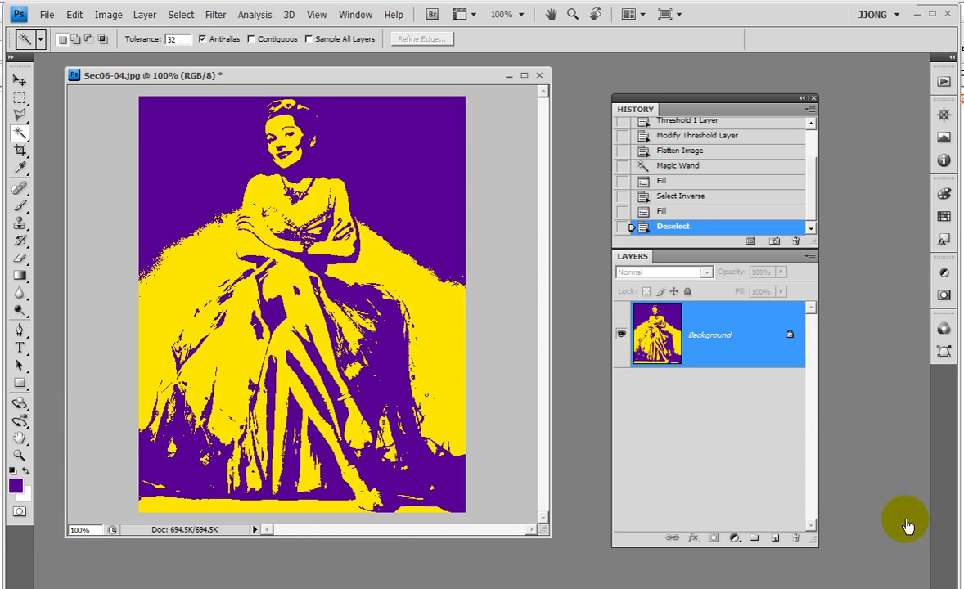